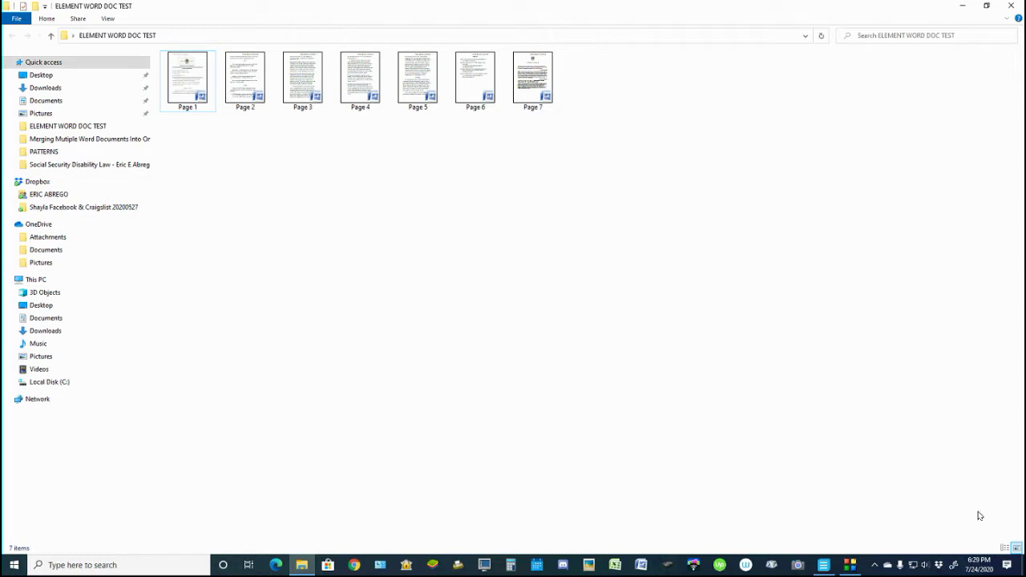
Open Page 1 and insert the text of Page 2–Page 7 from the ELEMENT WORD DOC TEST folder.
double_click(178, 77)
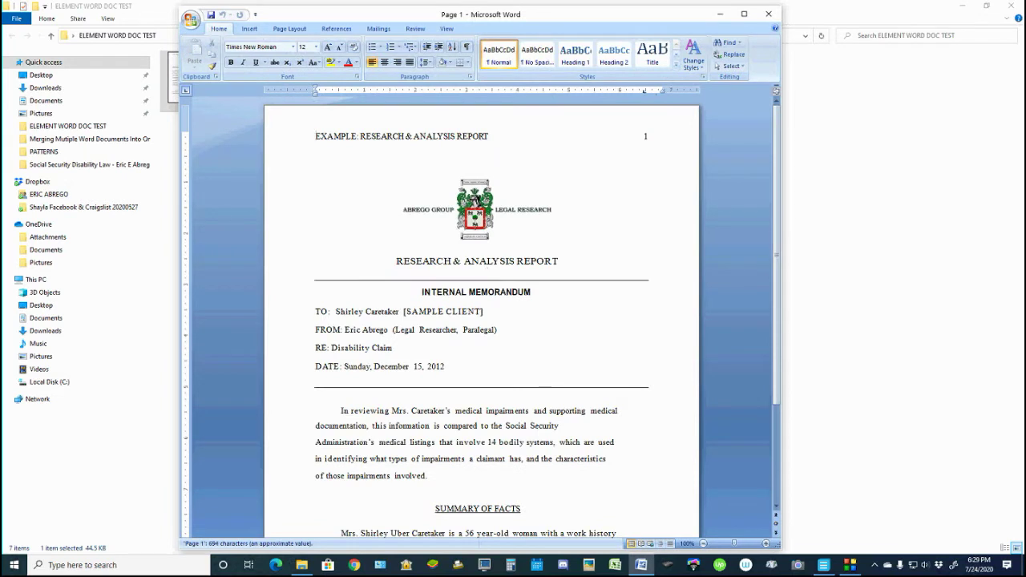
left_click(250, 29)
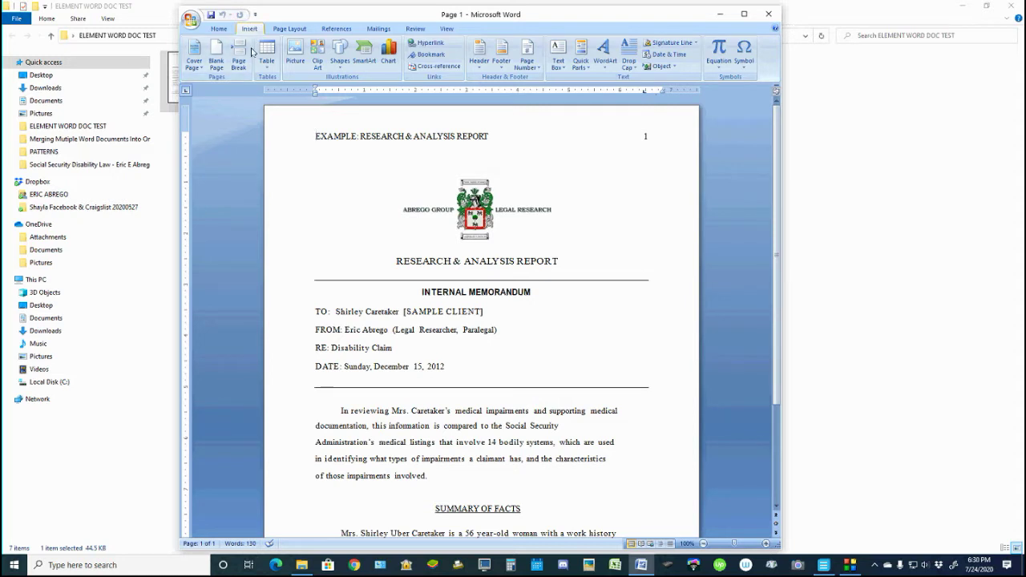
left_click(675, 67)
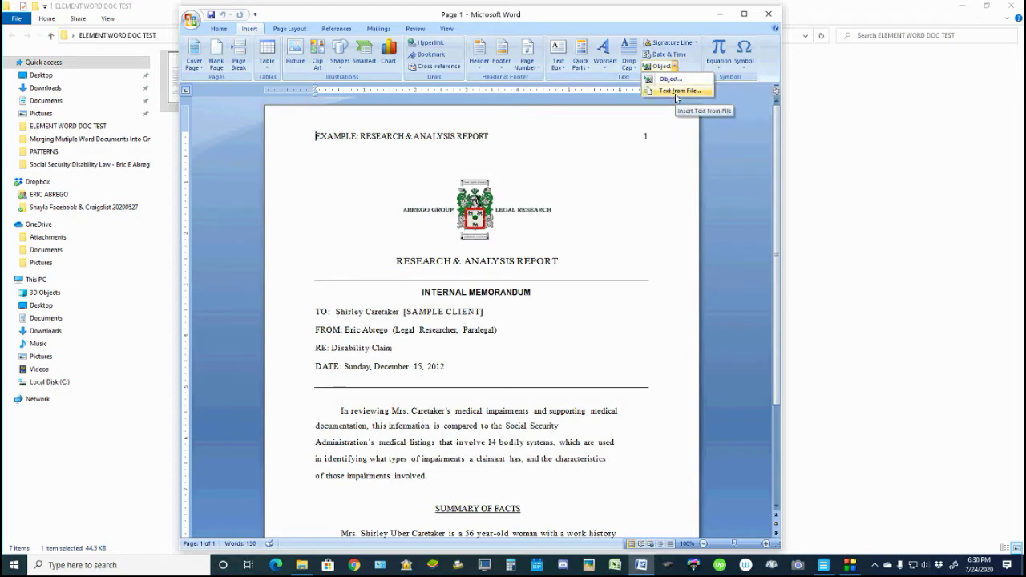
left_click(677, 93)
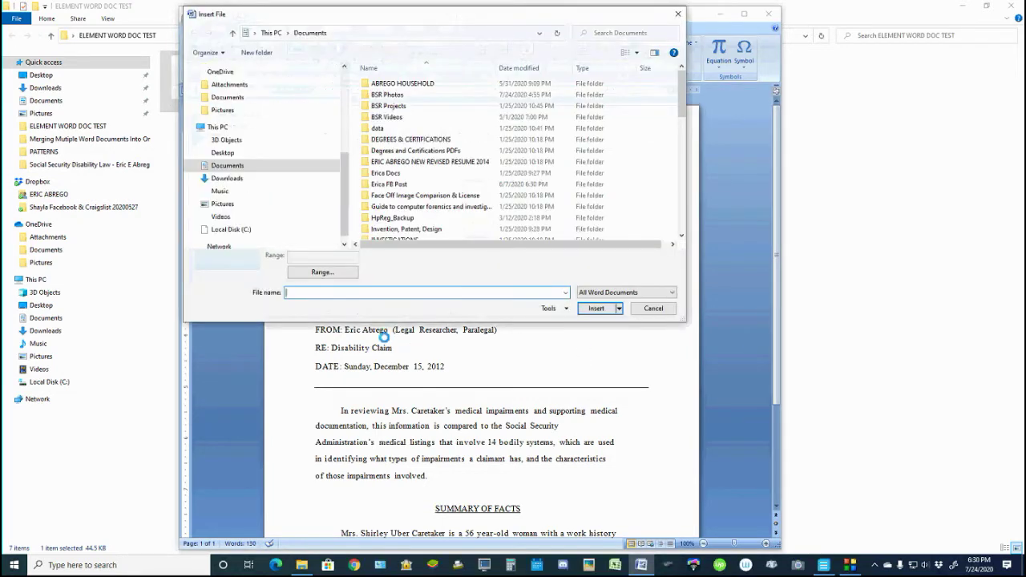
left_click_drag(349, 223, 350, 160)
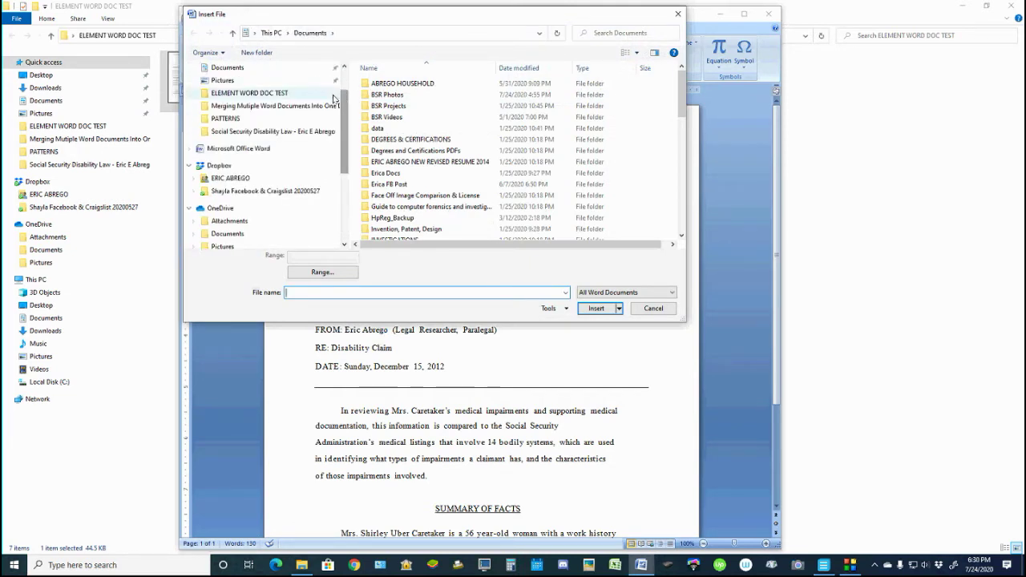
left_click(287, 94)
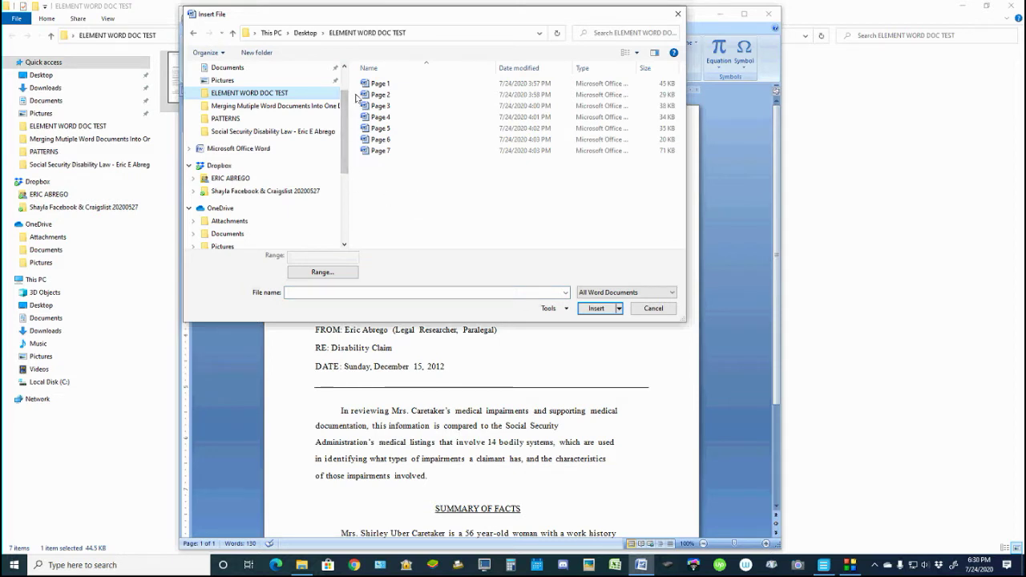
left_click_drag(355, 91, 409, 191)
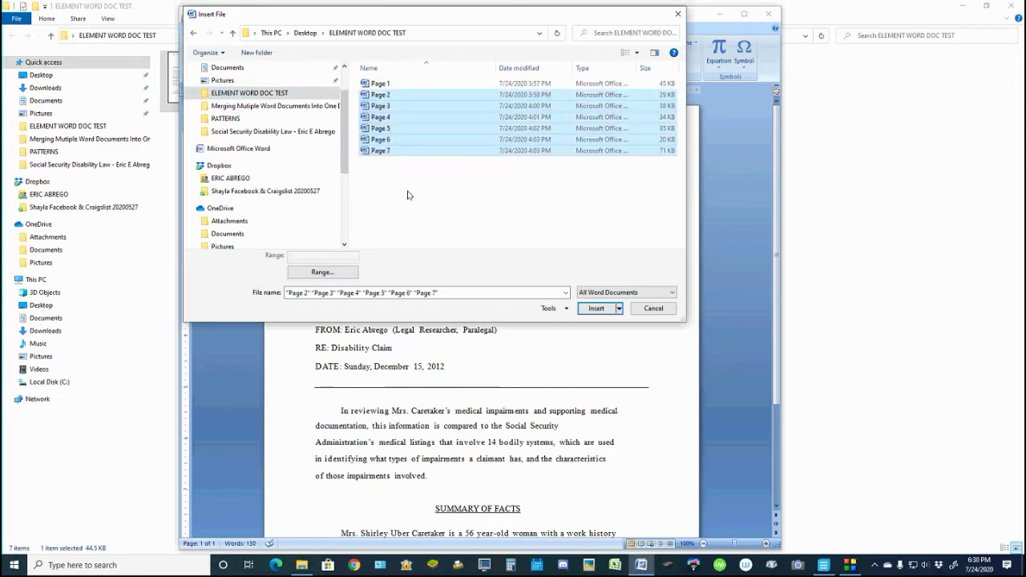
left_click(597, 309)
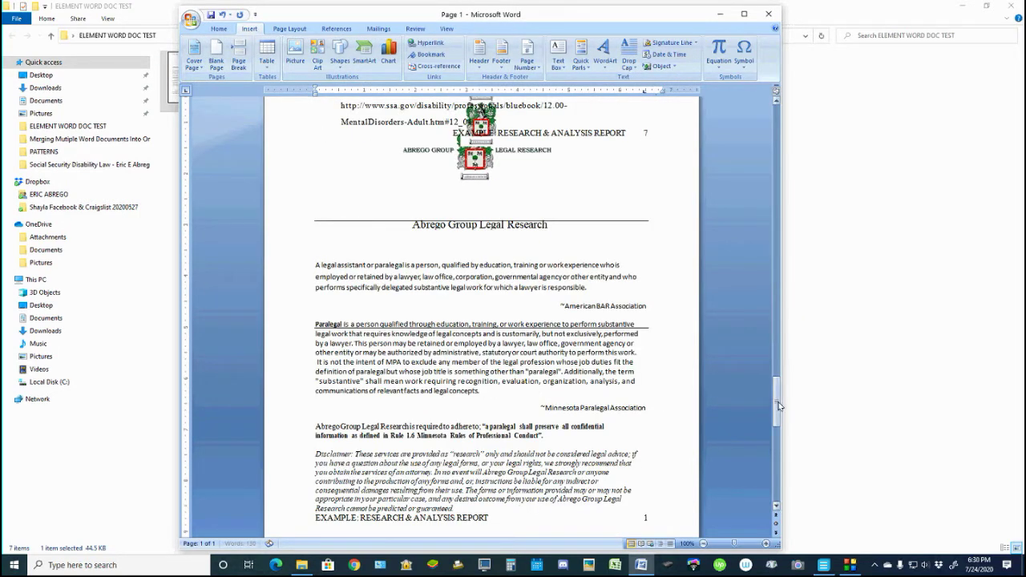
Scroll through the merged seven-page document, then close Word, declining to save changes.
scroll(777, 406, "down", 3)
scroll(481, 313, "down", 12)
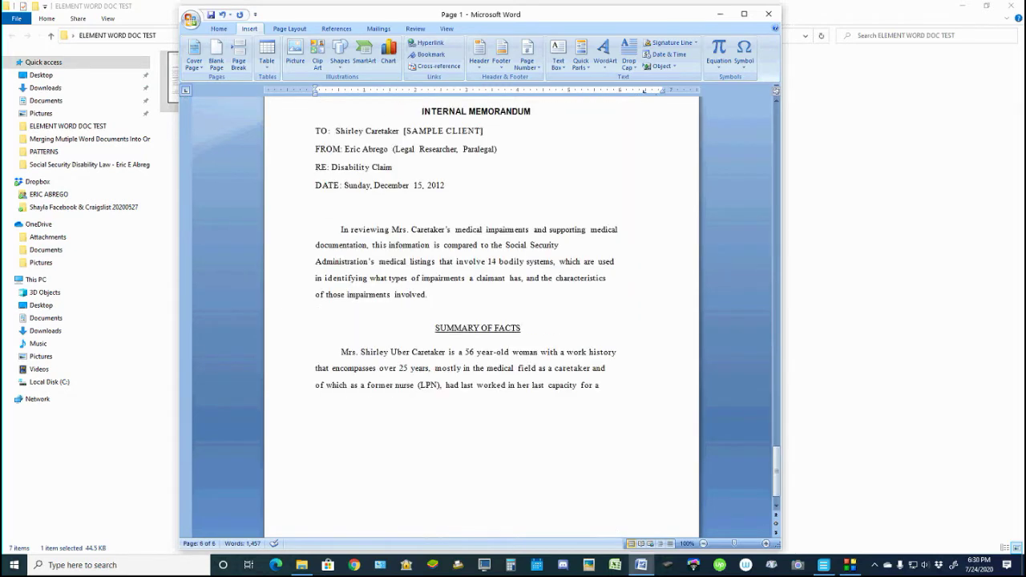
scroll(749, 448, "up", 2)
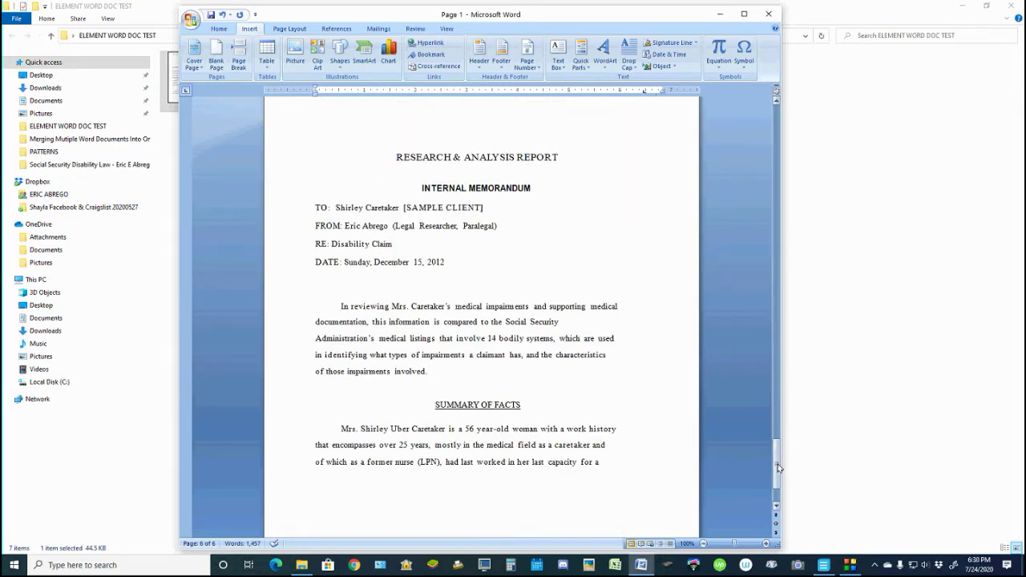
left_click_drag(778, 468, 777, 382)
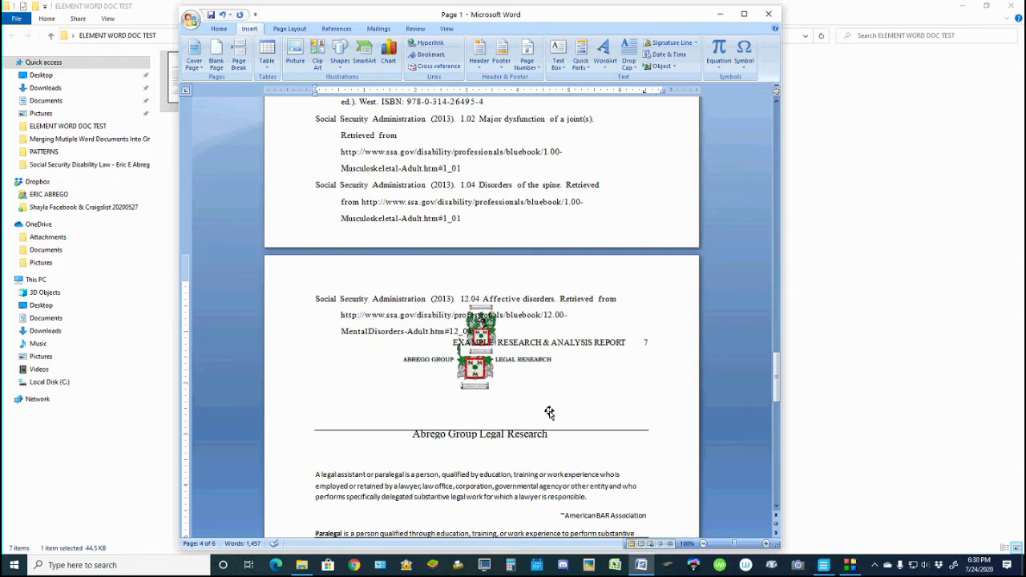
scroll(550, 412, "up", 7)
scroll(725, 346, "up", 2)
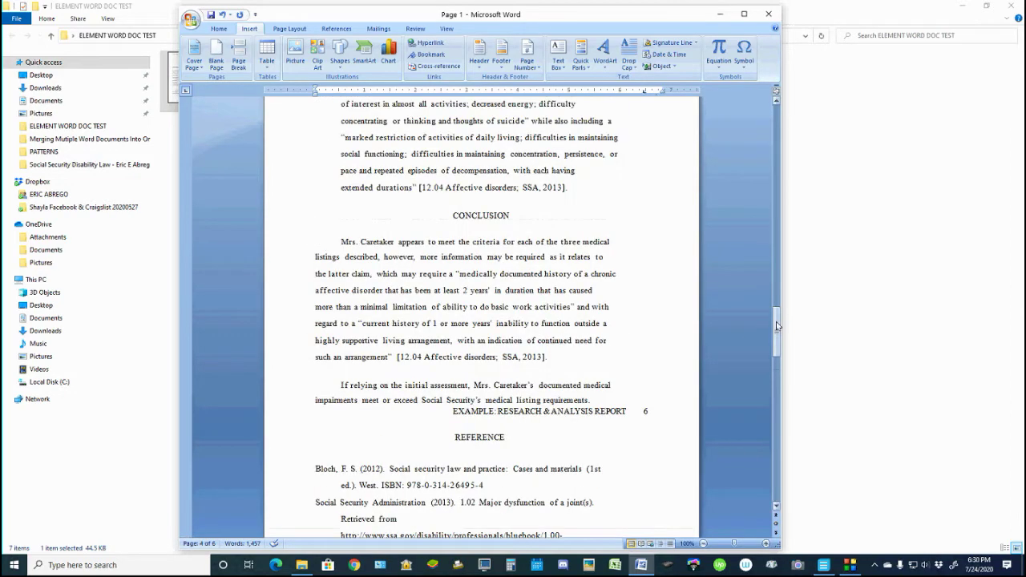
left_click_drag(776, 345, 770, 120)
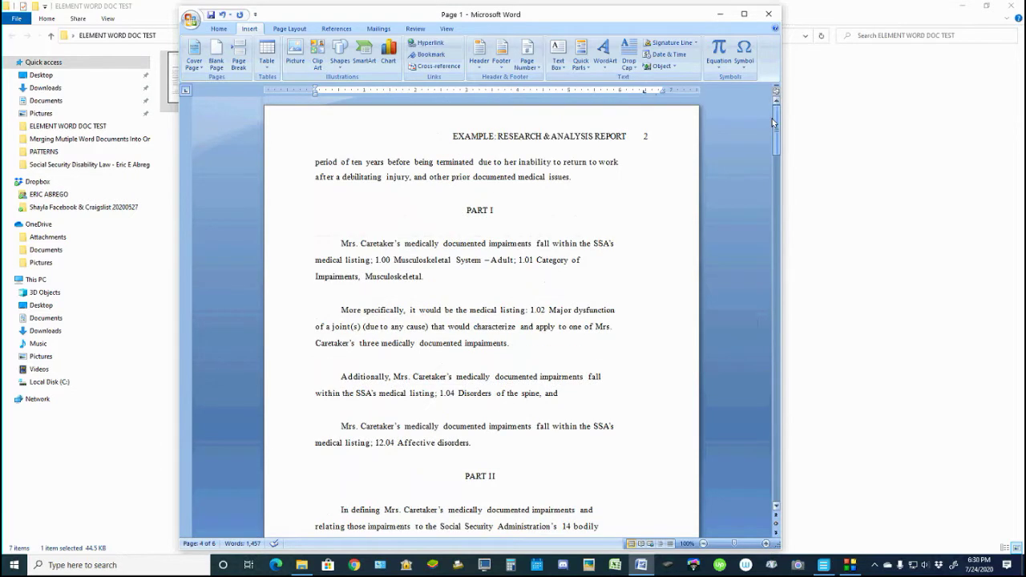
left_click(767, 16)
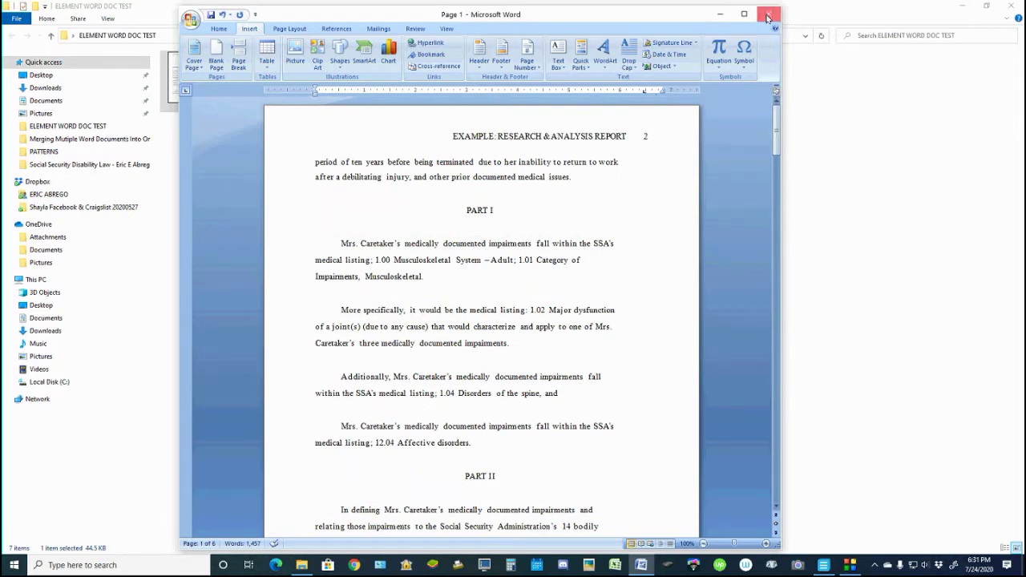
left_click(513, 310)
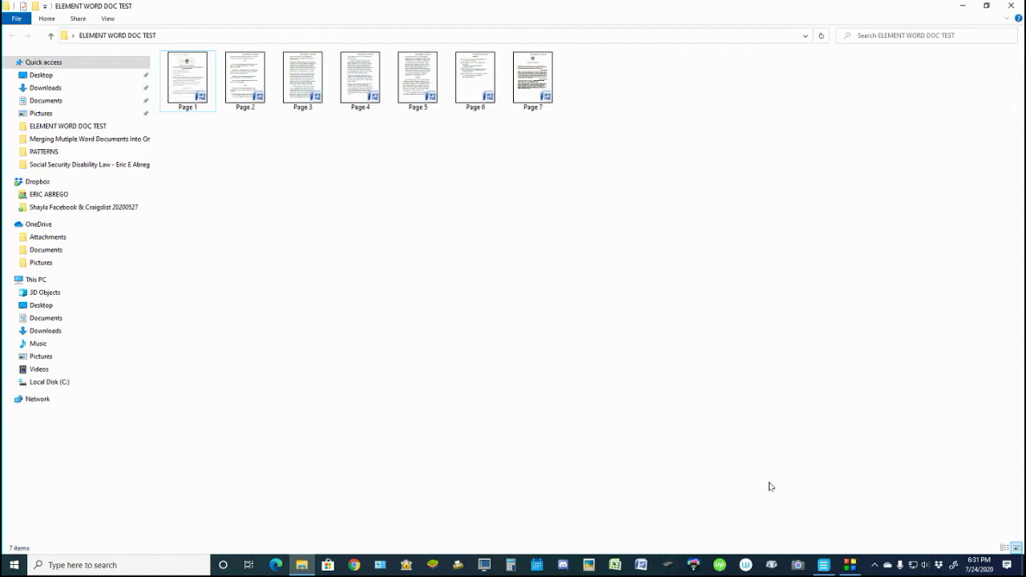
In PDFelement's Combine Files, add the seven files Page 1 to Page 7.docx.
left_click(829, 568)
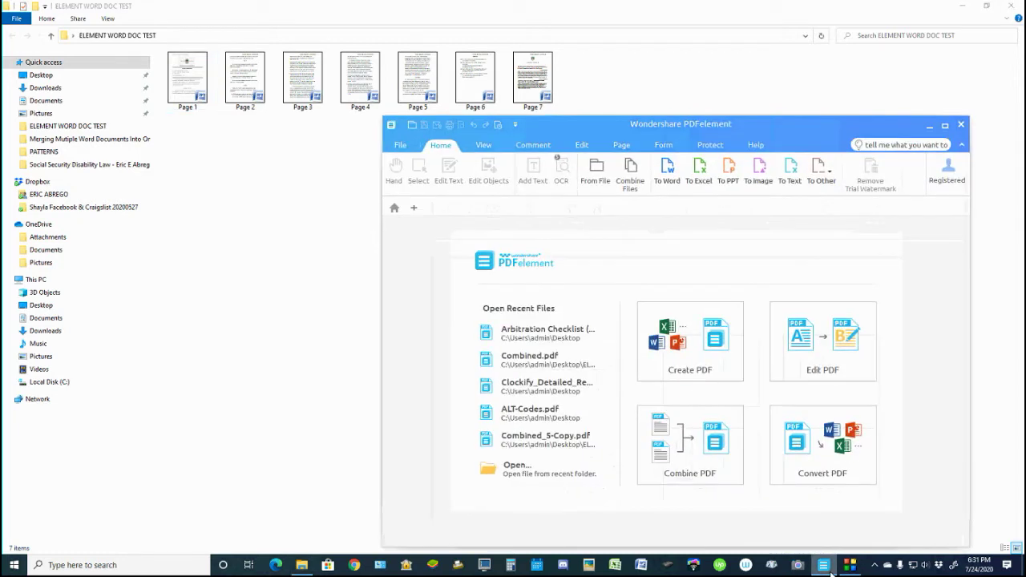
left_click(633, 186)
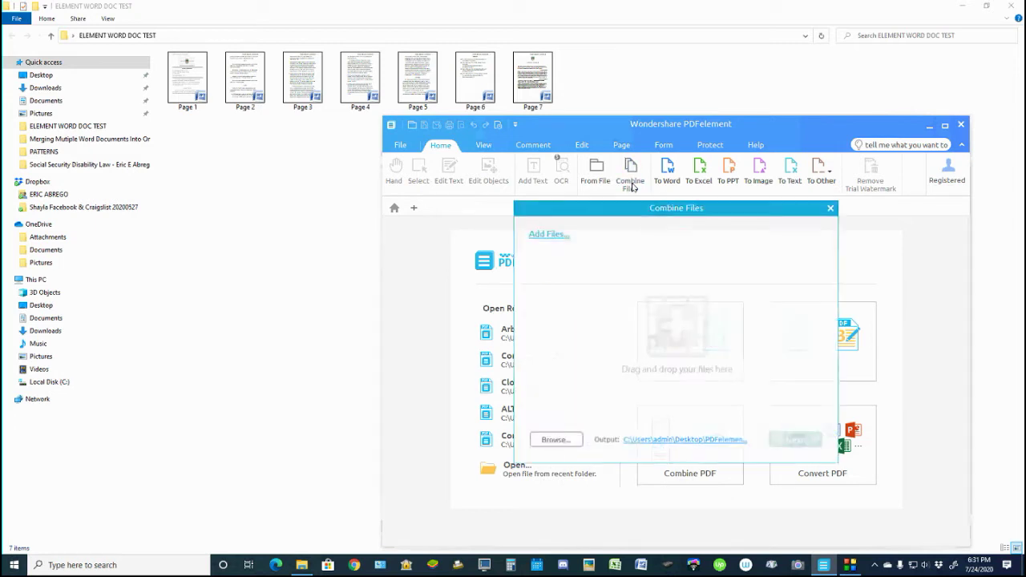
left_click(549, 236)
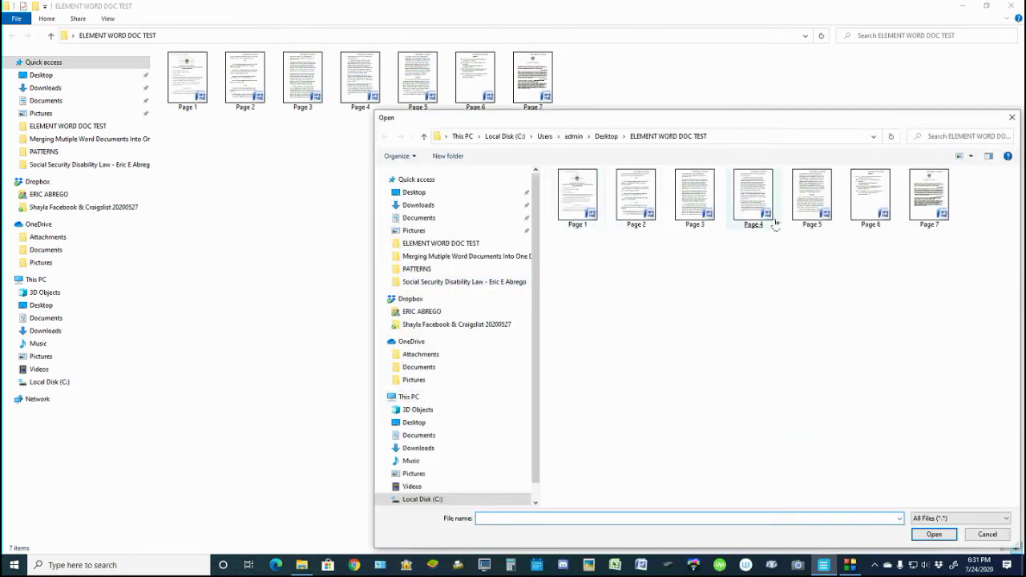
left_click_drag(566, 247, 949, 218)
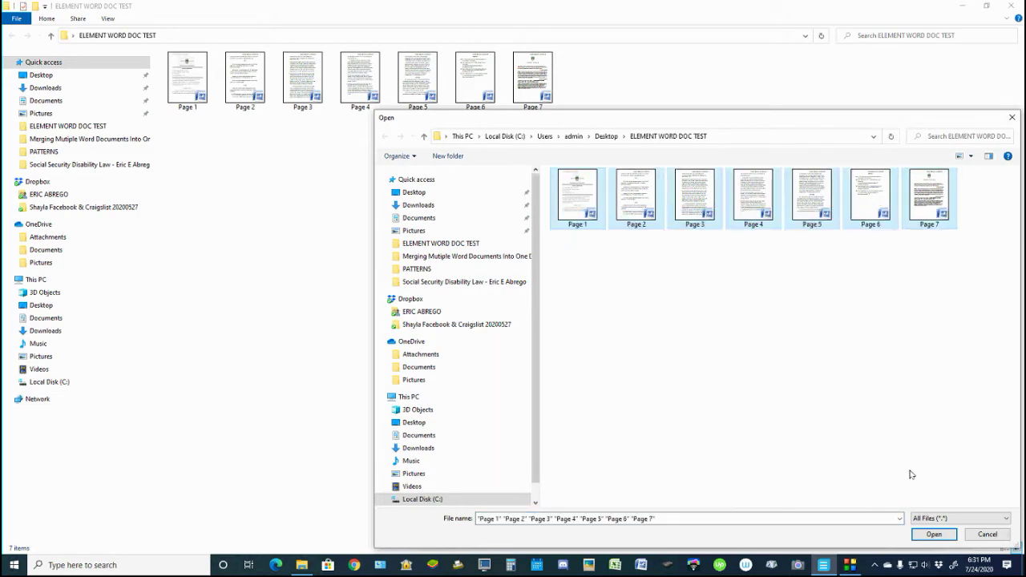
left_click(935, 535)
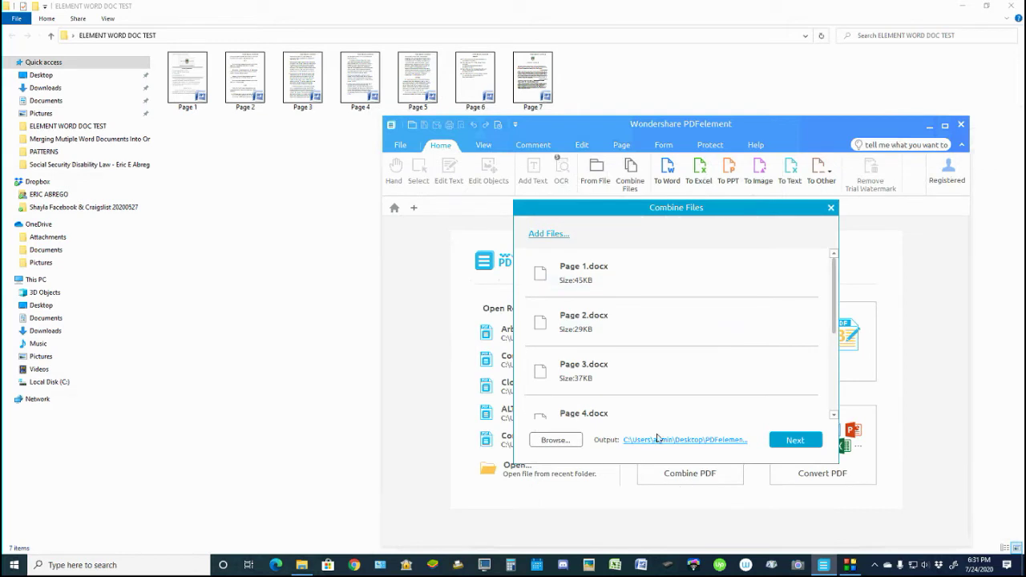
scroll(571, 298, "down", 4)
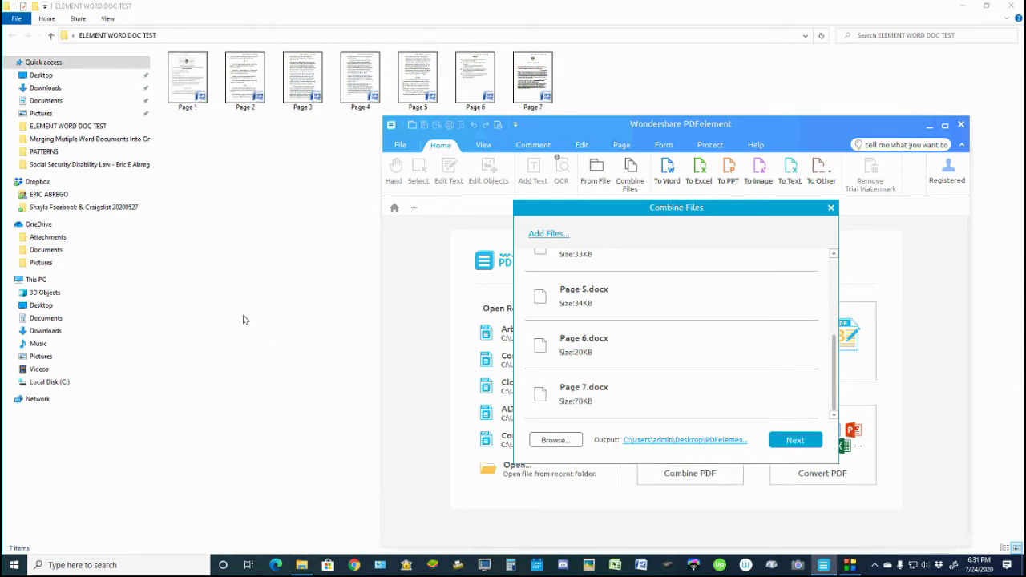
Set the output folder to ELEMENT WORD DOC TEST and combine the files into one PDF.
left_click(554, 444)
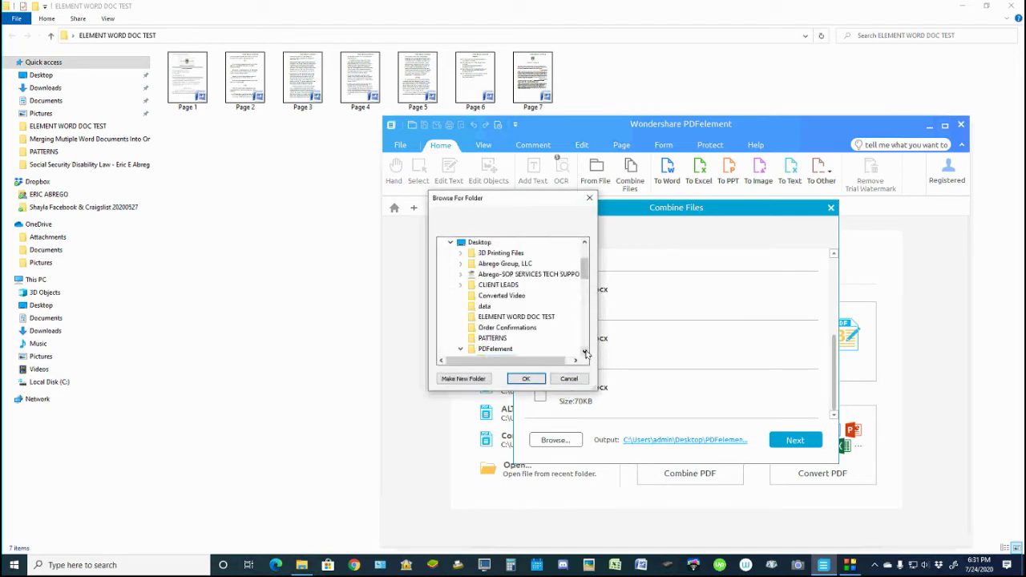
left_click(520, 317)
left_click(526, 379)
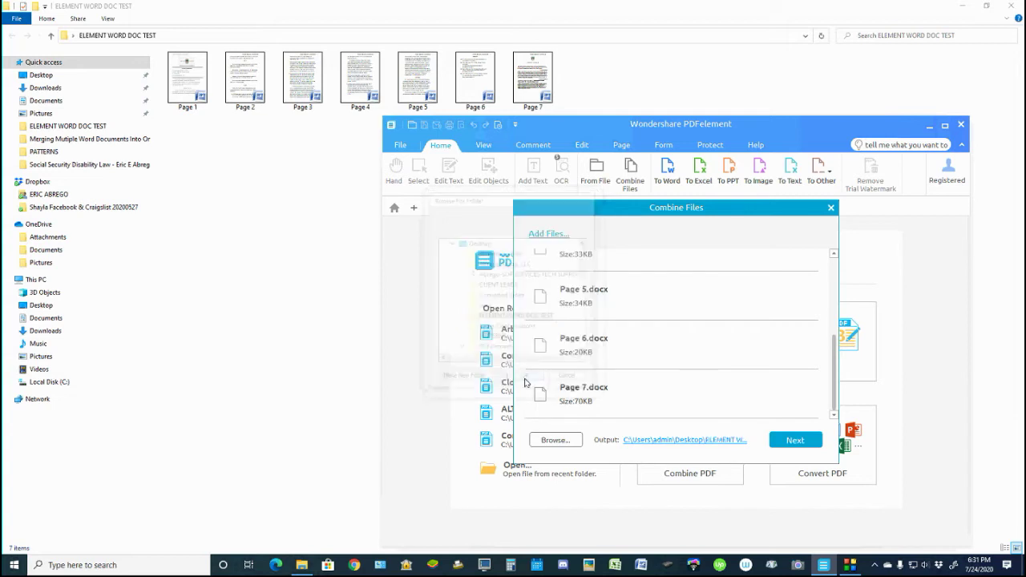
left_click(808, 443)
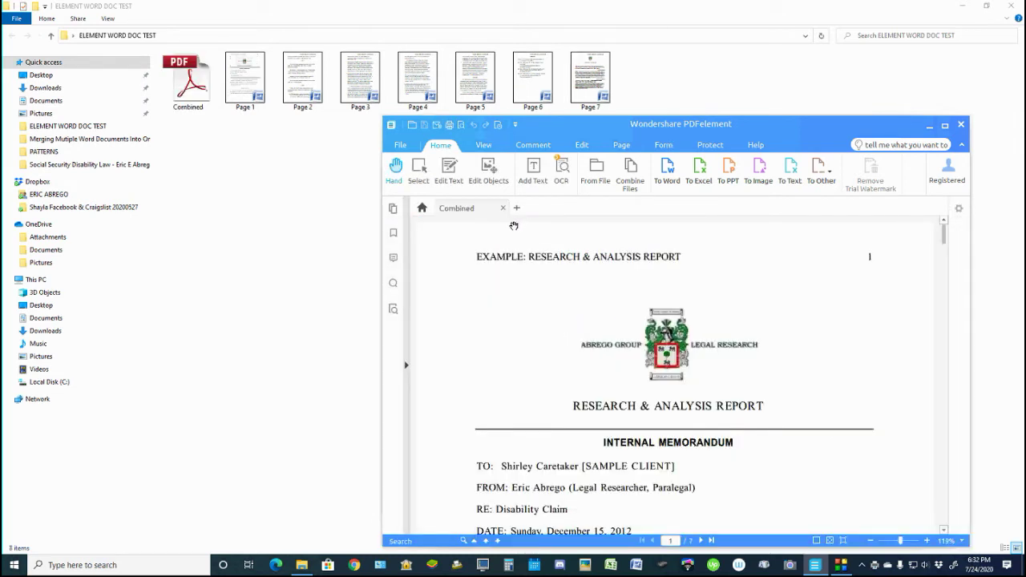
scroll(526, 442, "down", 10)
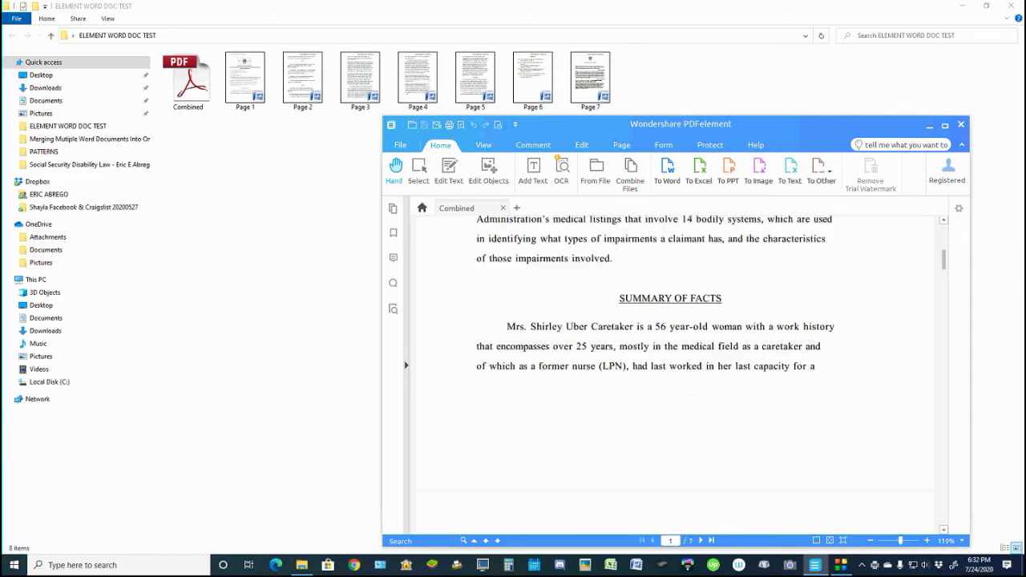
scroll(526, 443, "up", 10)
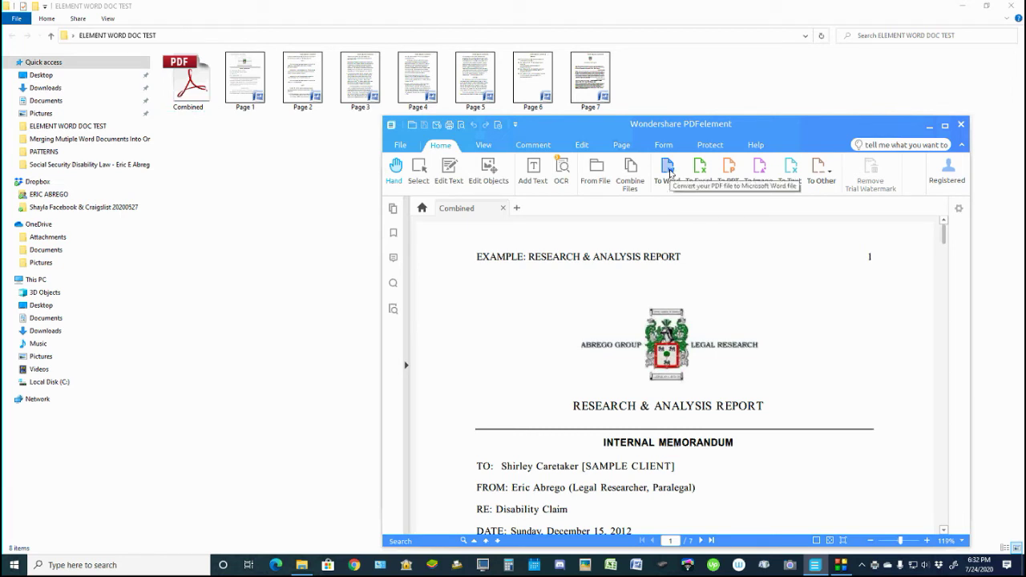
left_click(670, 173)
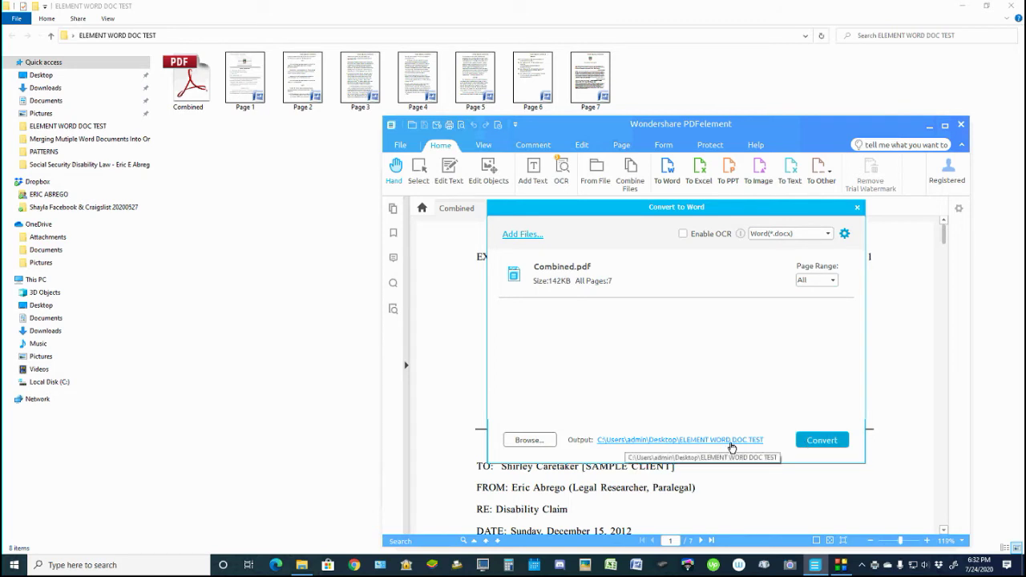
Convert the Combined PDF to Word, close the PDF, and minimize PDFelement.
left_click(822, 441)
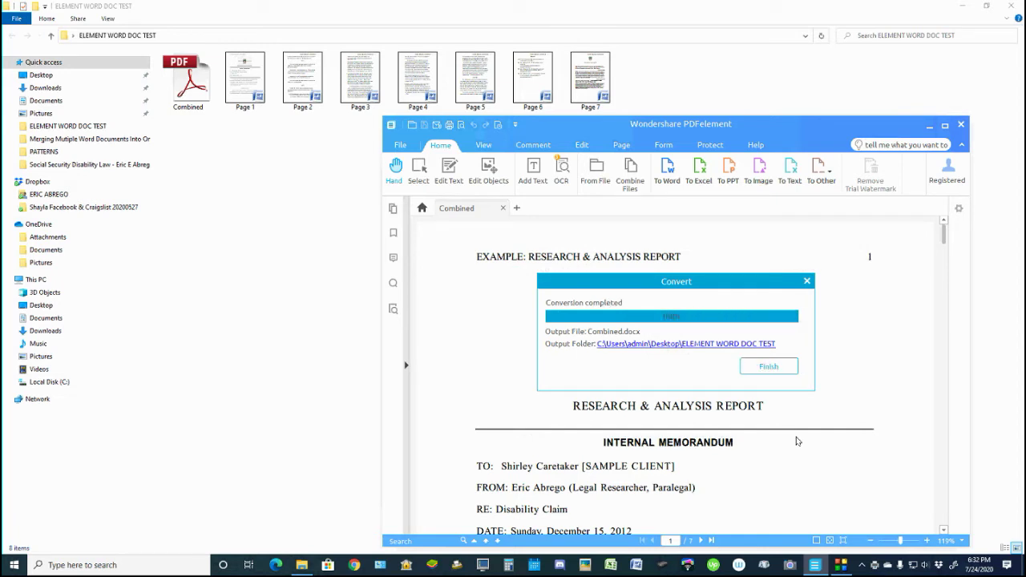
left_click(768, 367)
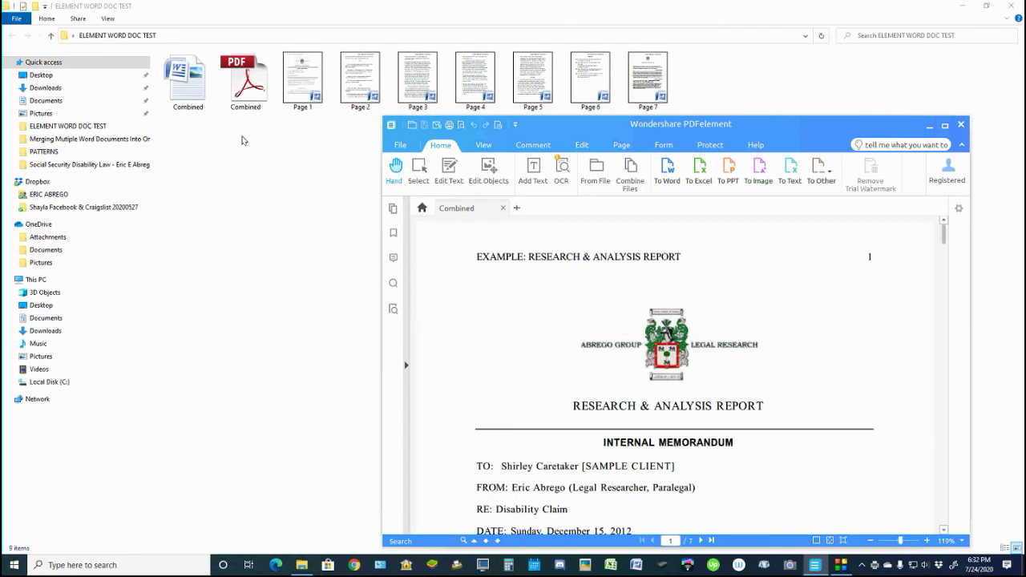
double_click(191, 95)
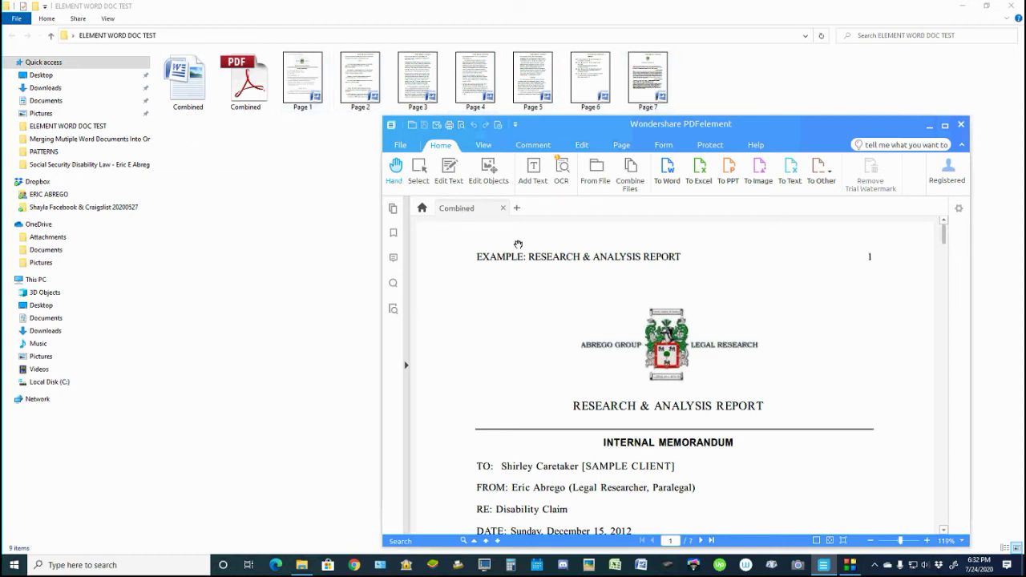
left_click(503, 208)
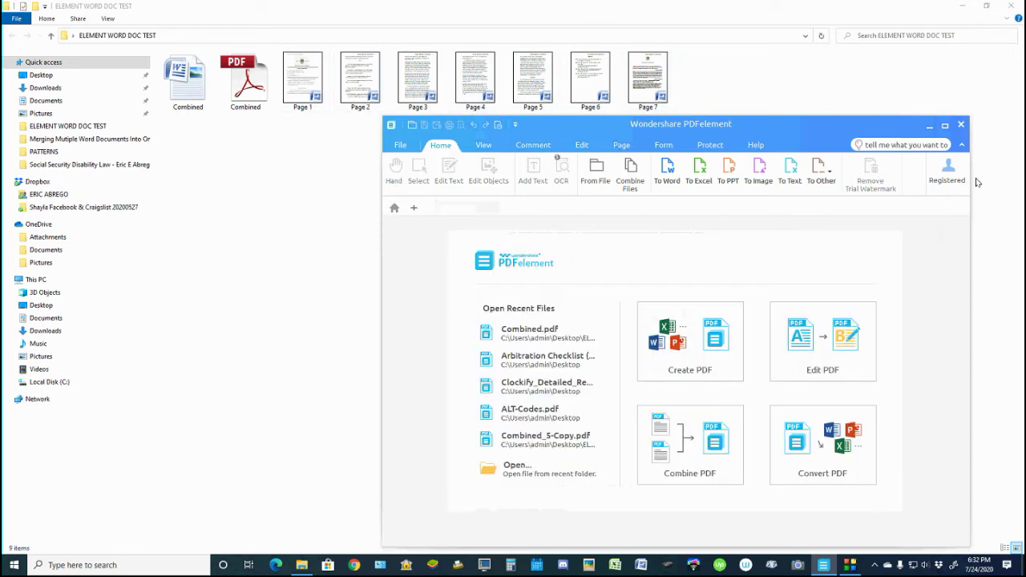
left_click(932, 126)
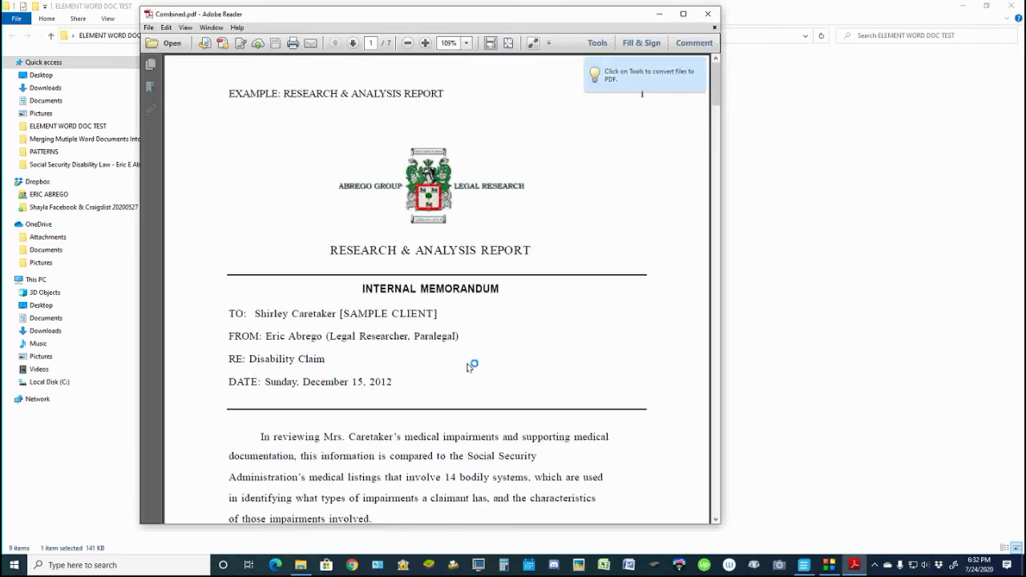
Review pages 1–2 of Combined.pdf in Adobe Reader, close it, and select the Combined Word file.
scroll(463, 384, "down", 5)
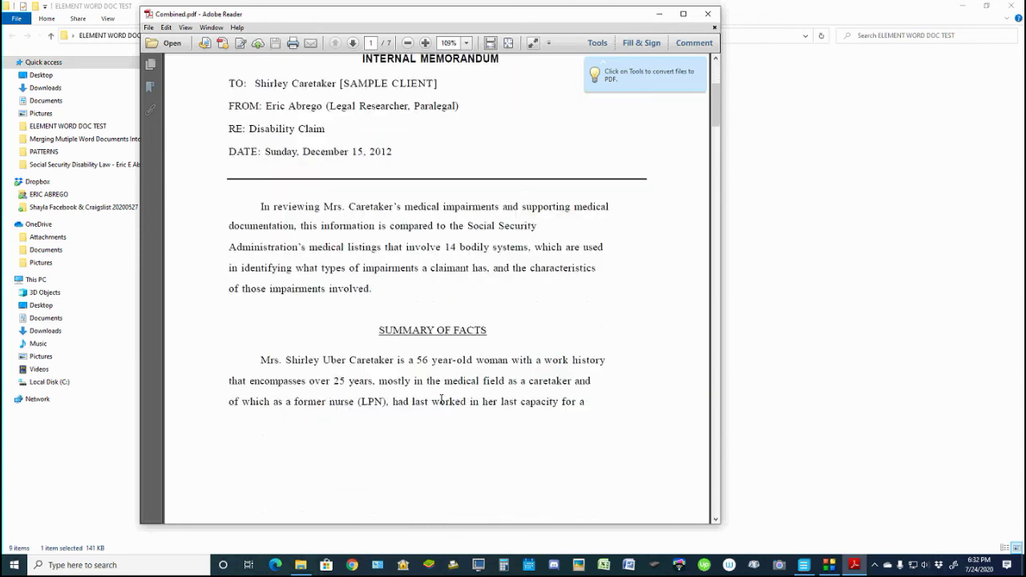
scroll(441, 405, "down", 1)
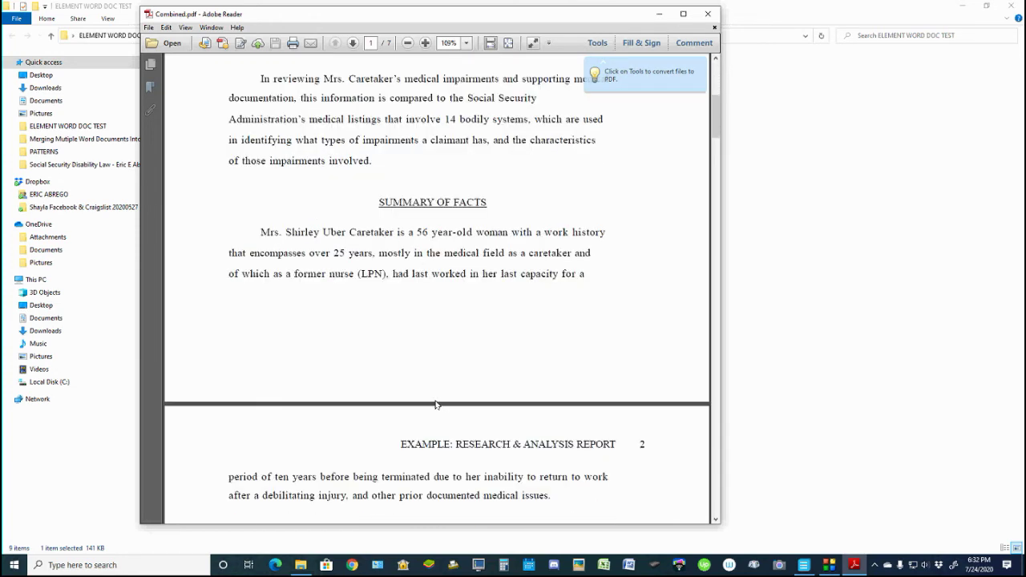
scroll(435, 405, "up", 7)
scroll(426, 407, "down", 6)
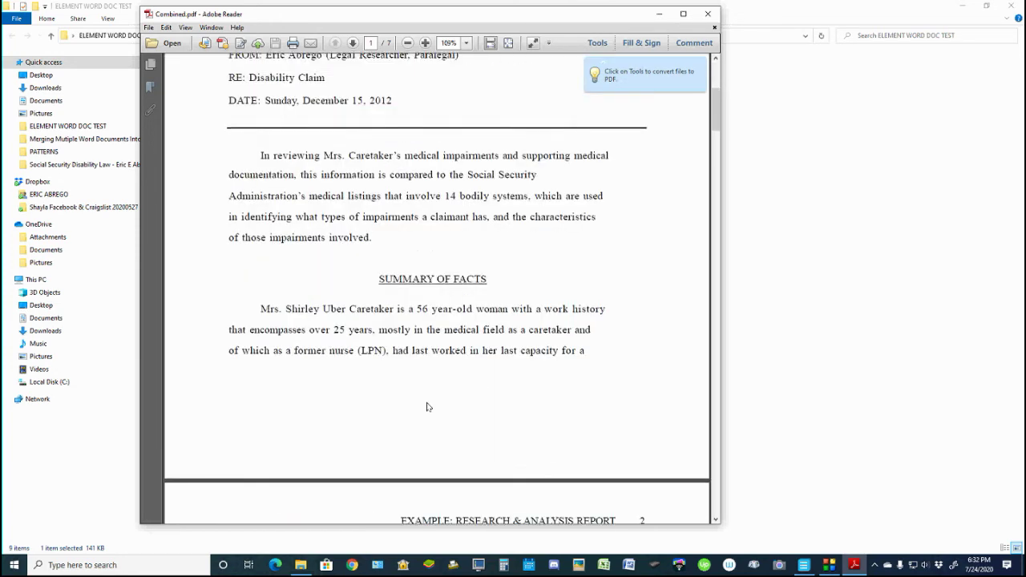
scroll(426, 407, "down", 7)
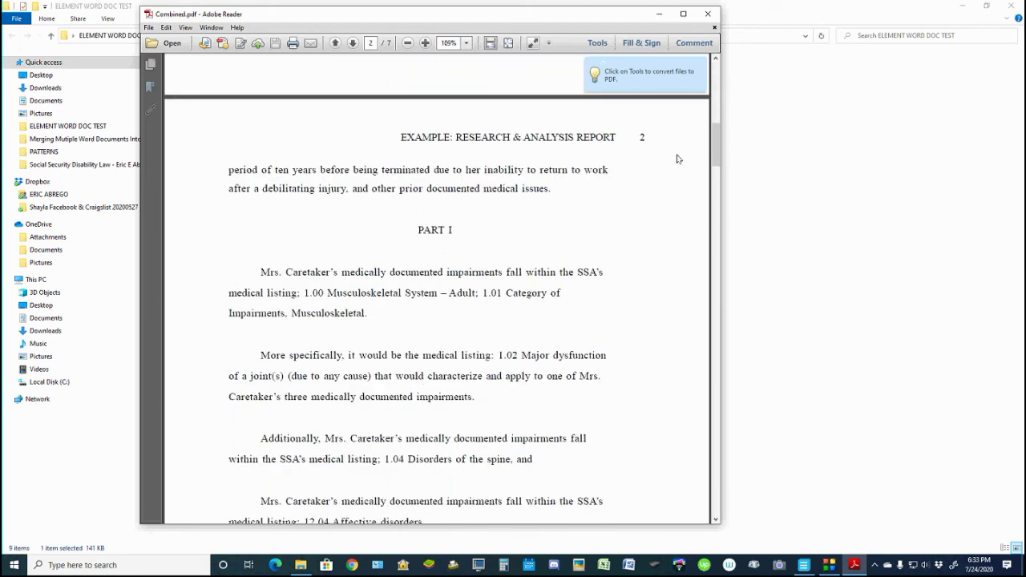
left_click(708, 15)
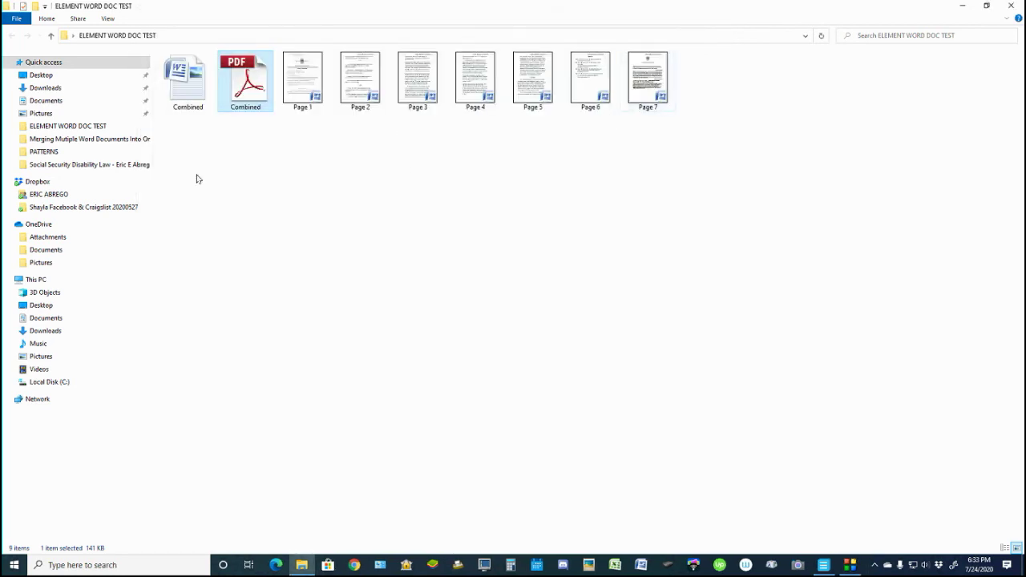
left_click(196, 102)
Open the Combined .docx in Word and scroll through to page 7 of 7, checking formatting.
double_click(198, 100)
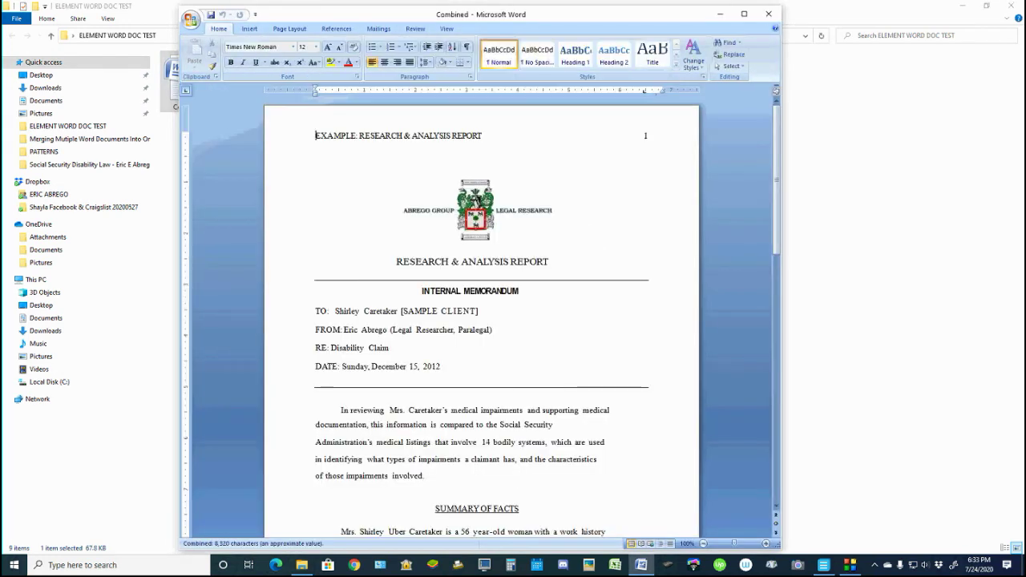
scroll(482, 312, "down", 5)
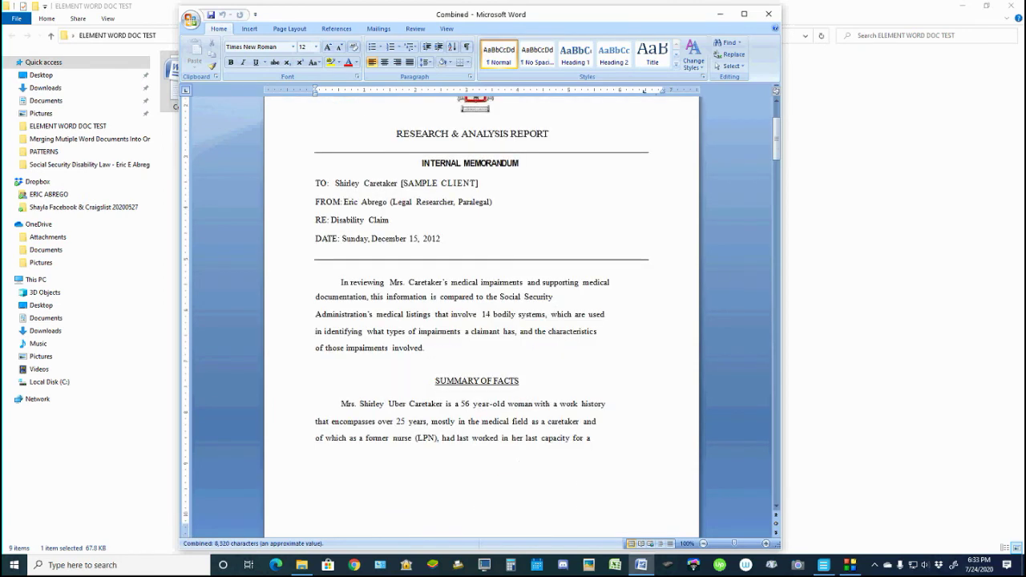
scroll(481, 312, "down", 8)
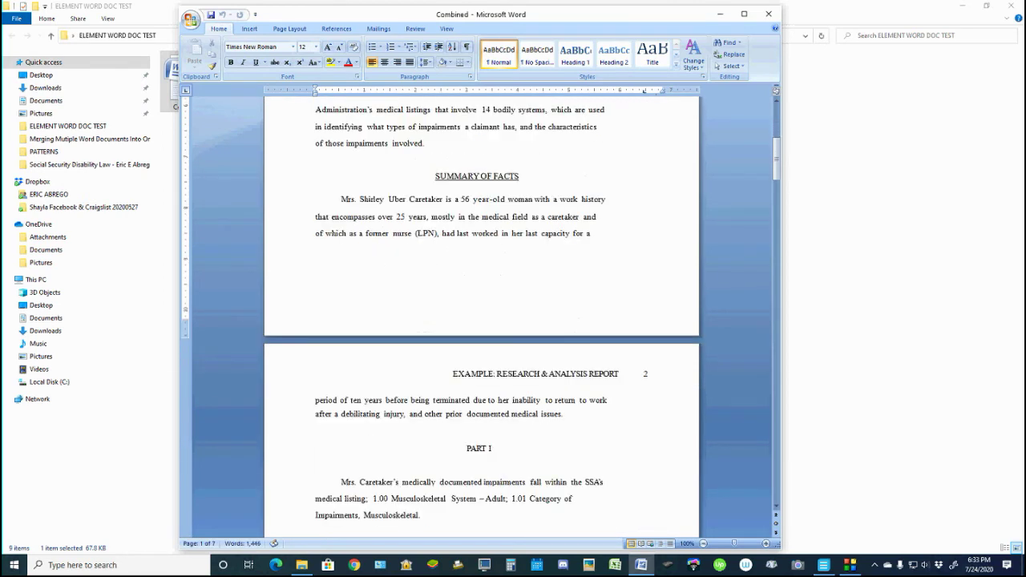
scroll(481, 313, "down", 10)
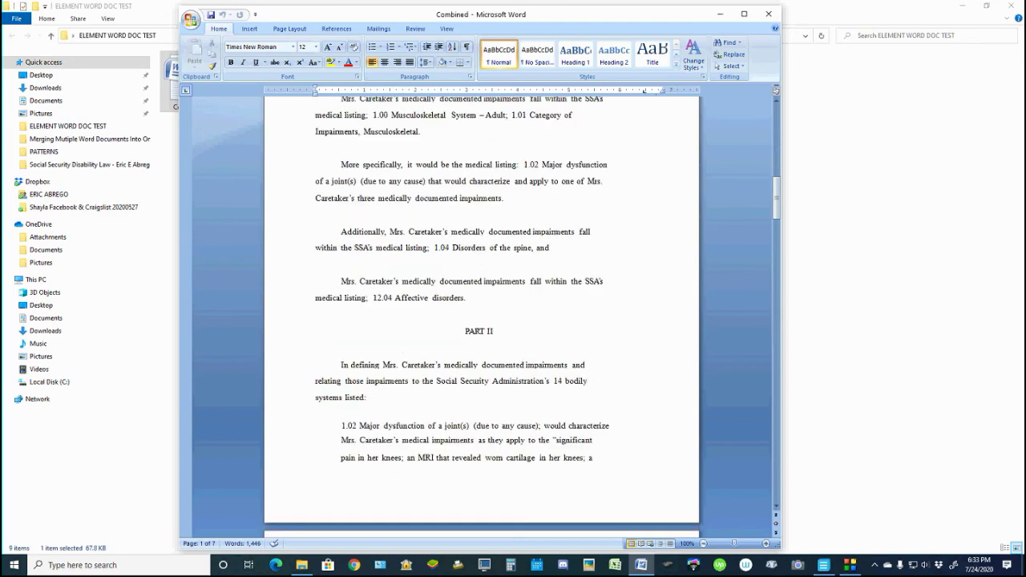
scroll(481, 313, "down", 17)
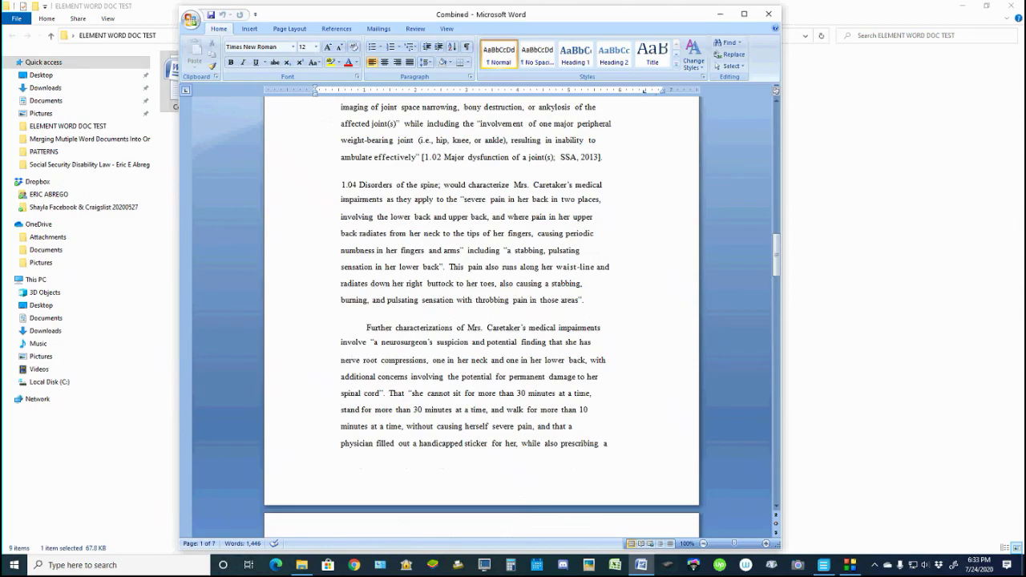
scroll(481, 313, "down", 20)
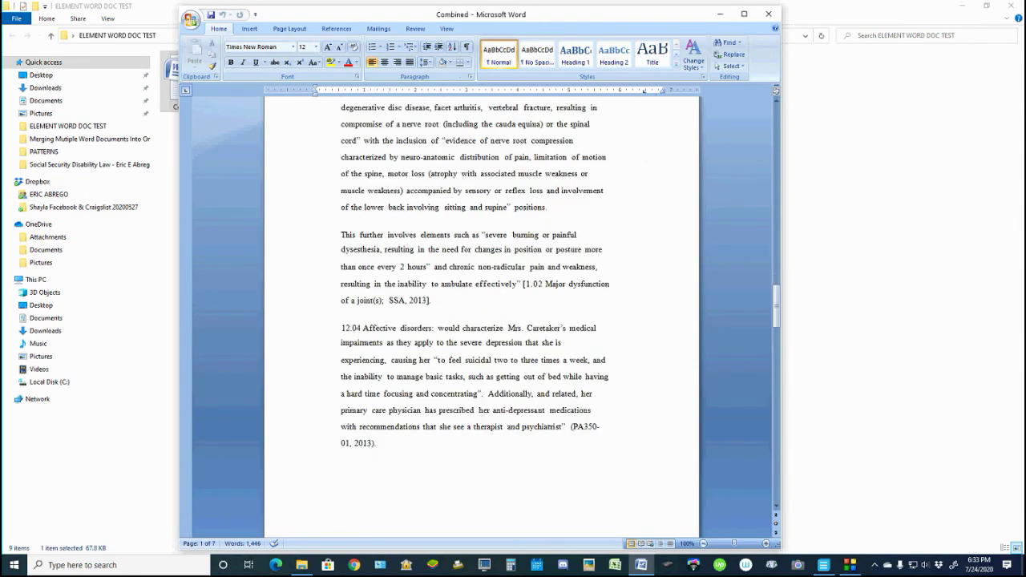
scroll(481, 313, "down", 12)
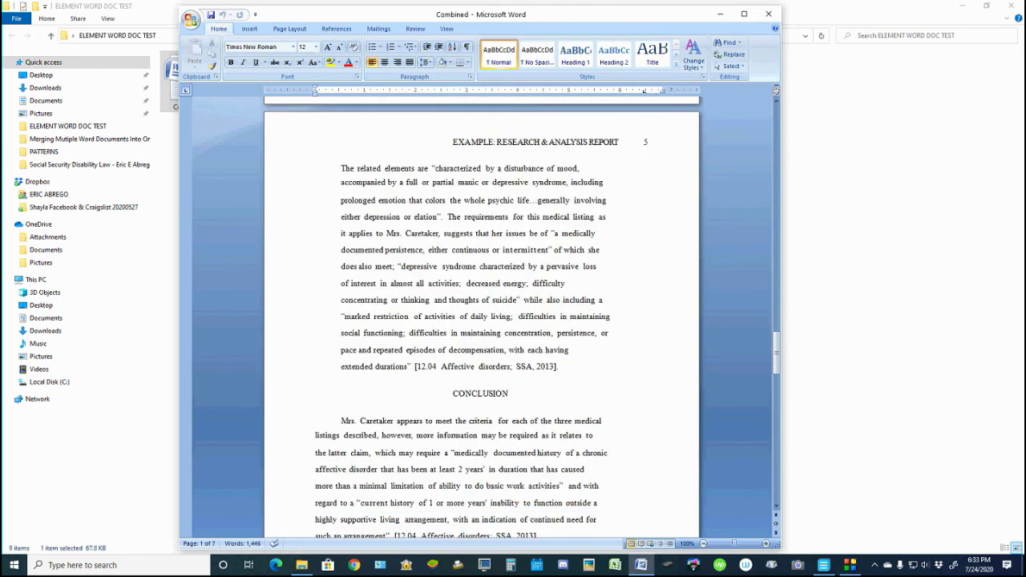
scroll(481, 313, "down", 9)
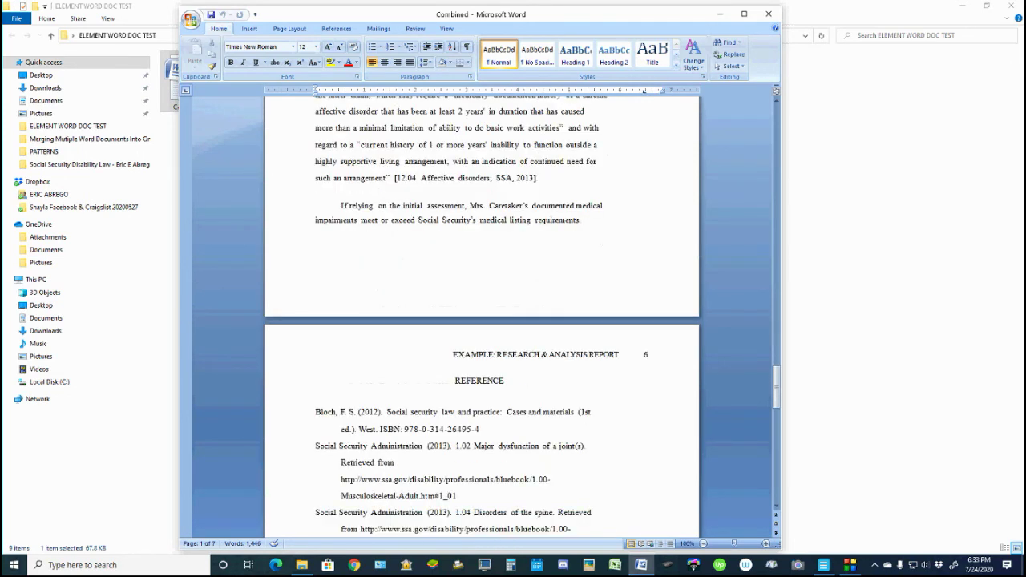
scroll(589, 403, "down", 11)
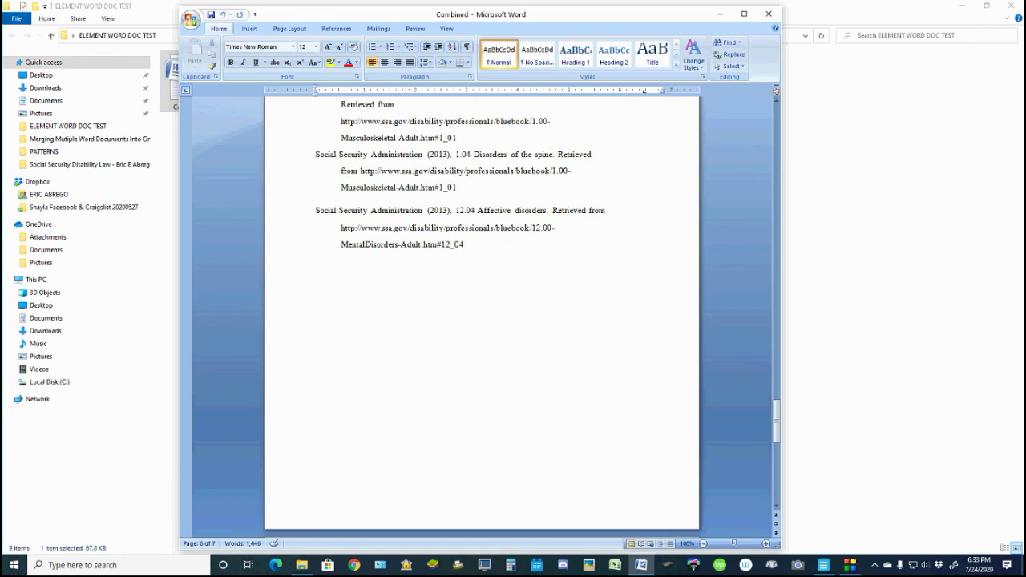
scroll(590, 403, "down", 5)
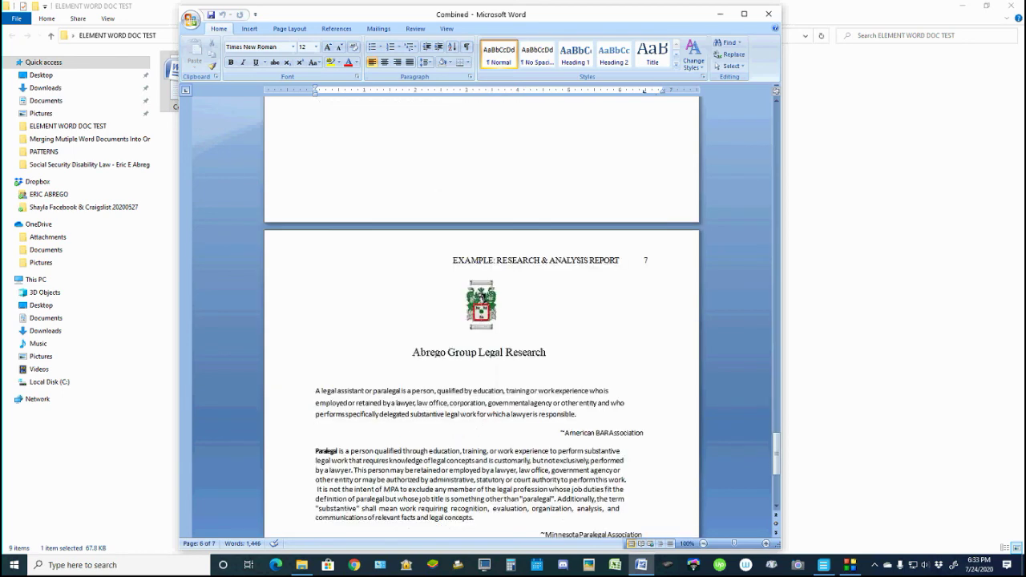
scroll(586, 403, "down", 4)
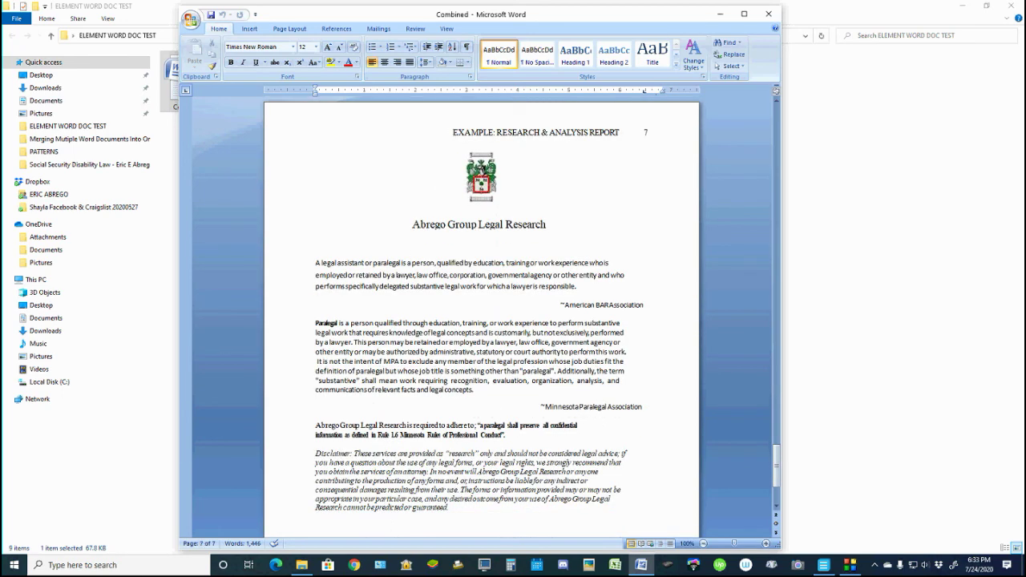